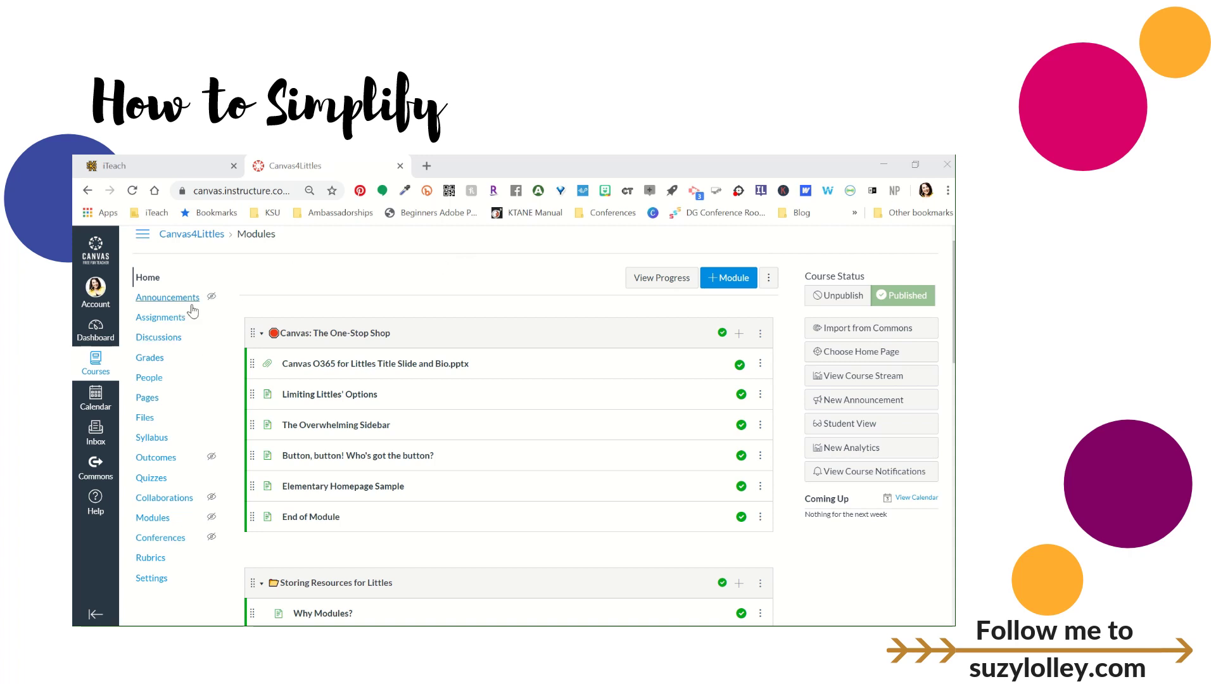
# Open the Canvas4Littles course Settings page showing the Course Details
pyautogui.moveTo(212, 303)
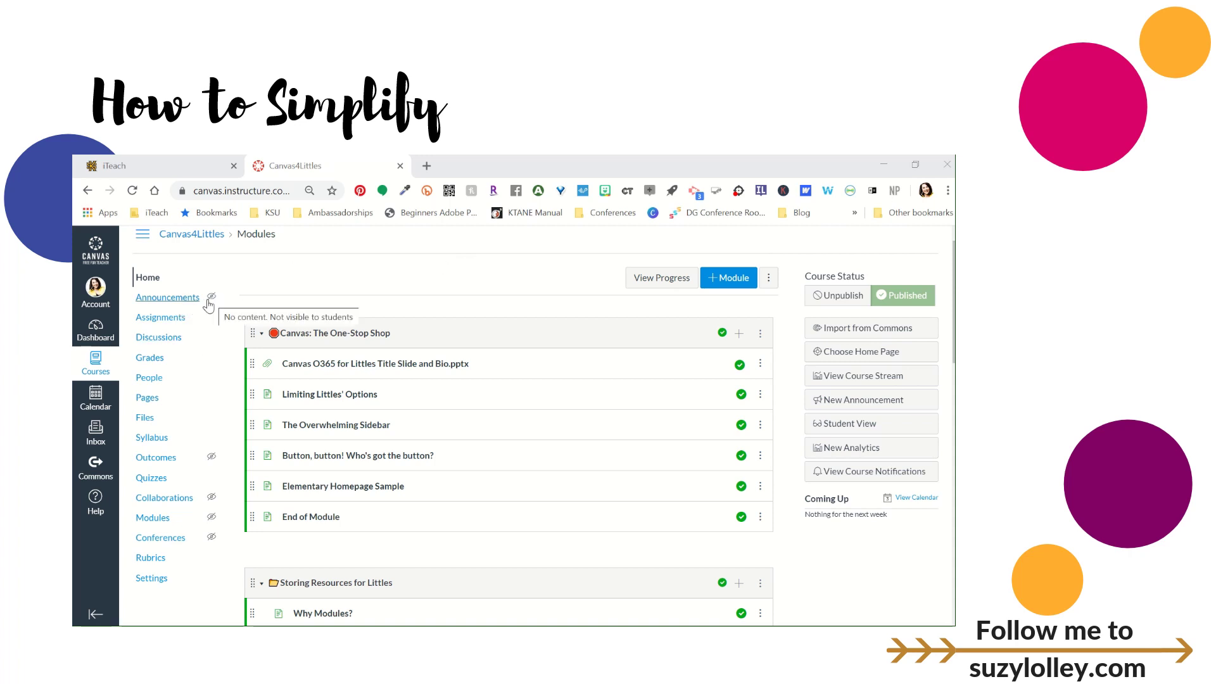
pyautogui.click(151, 582)
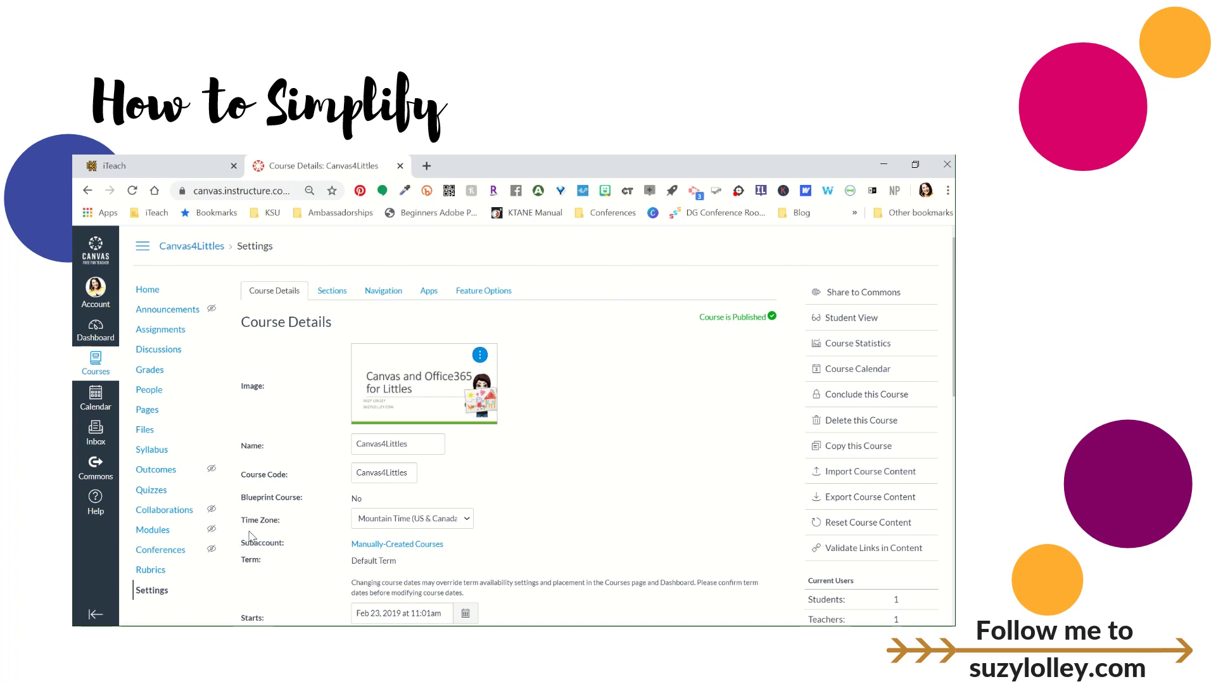
# Switch to the Navigation settings and check the Announcements item's options without changing anything
pyautogui.click(383, 293)
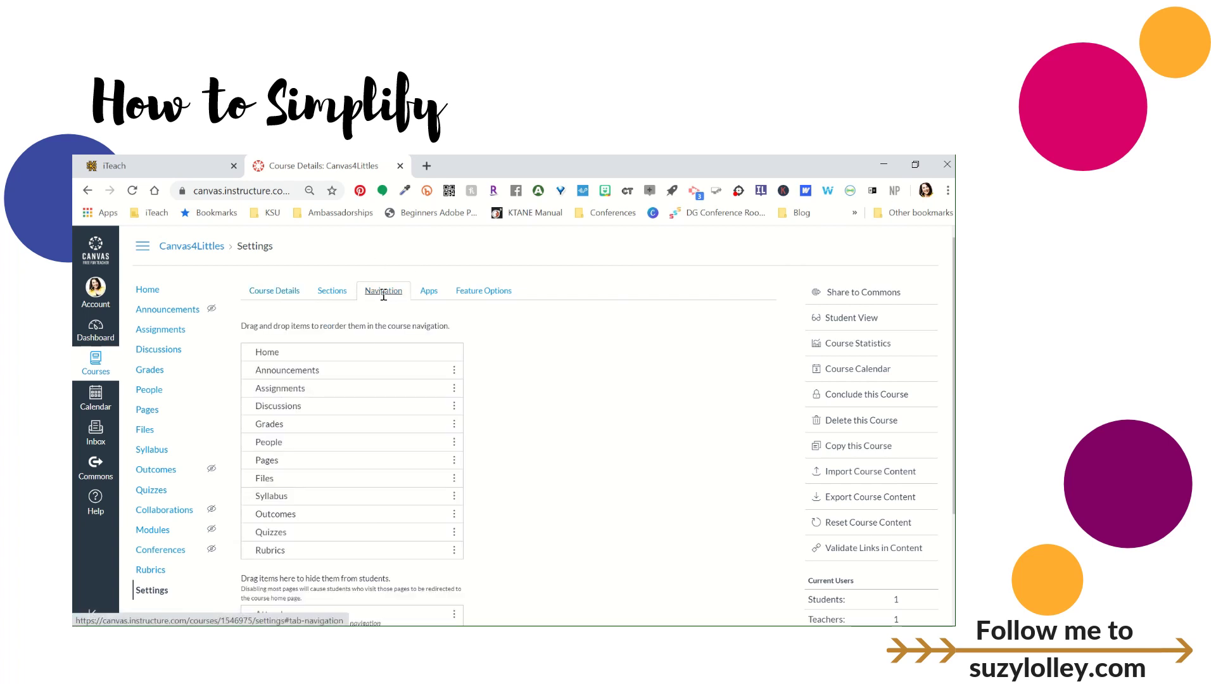
pyautogui.scroll(-2, 383, 295)
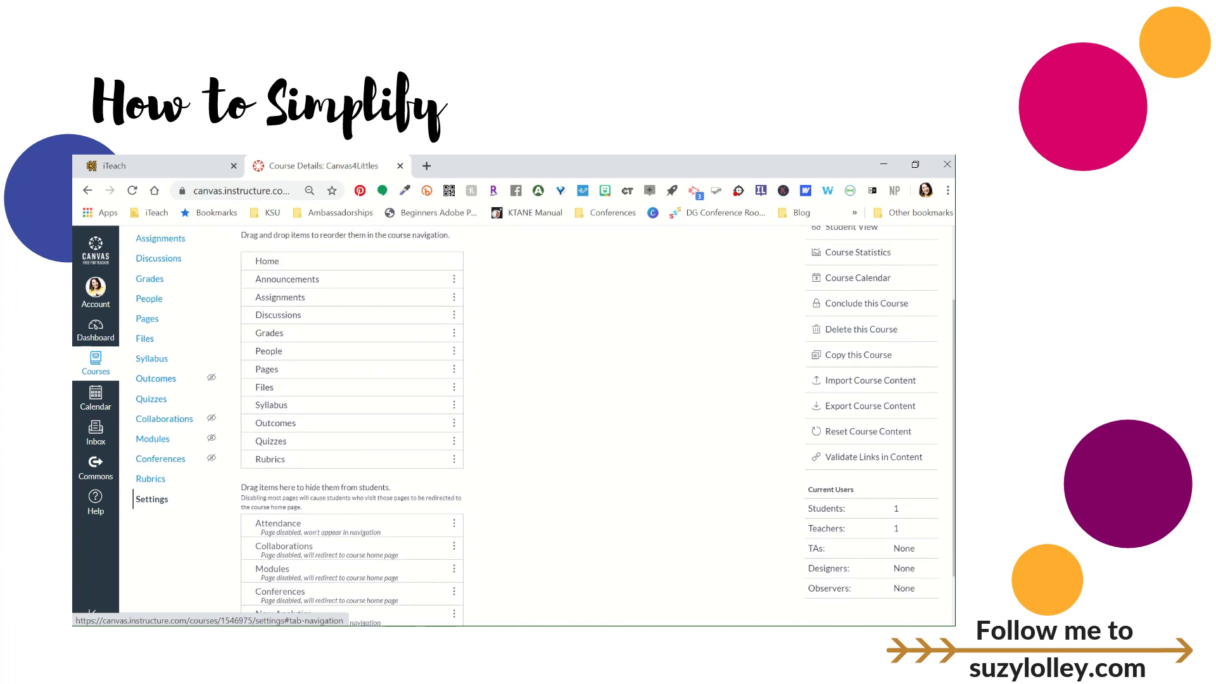
pyautogui.click(454, 279)
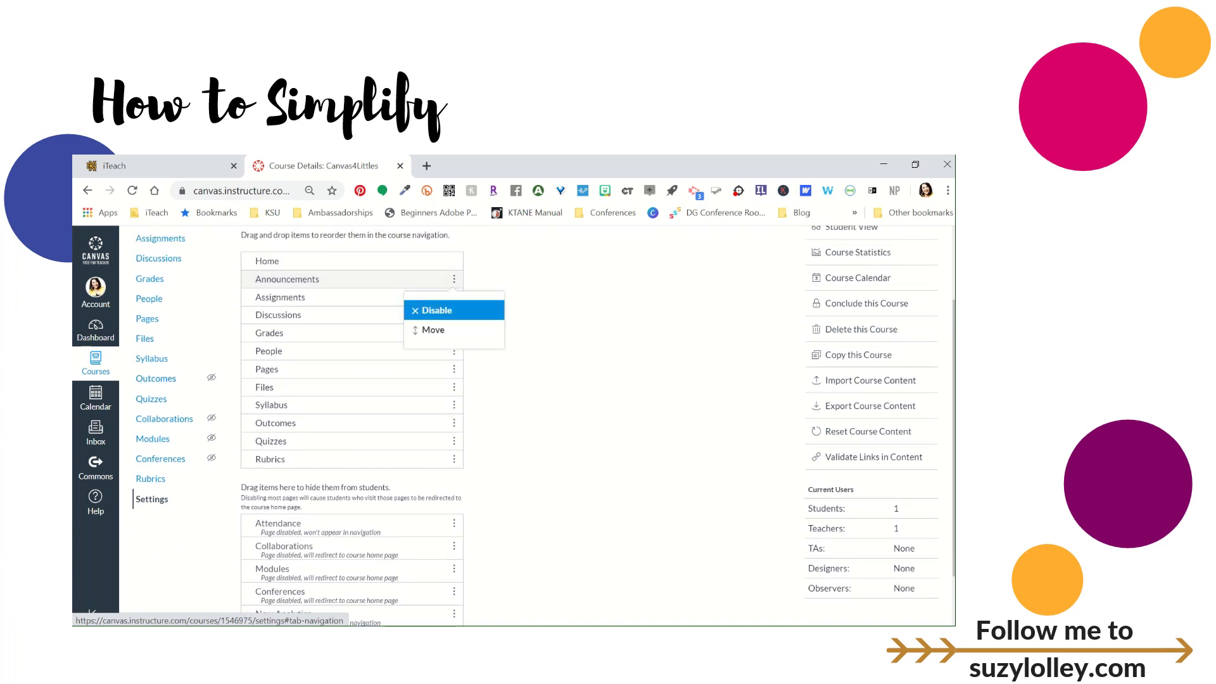
pyautogui.click(551, 401)
# Scroll through the visible and hidden-from-students navigation lists
pyautogui.scroll(-1, 513, 412)
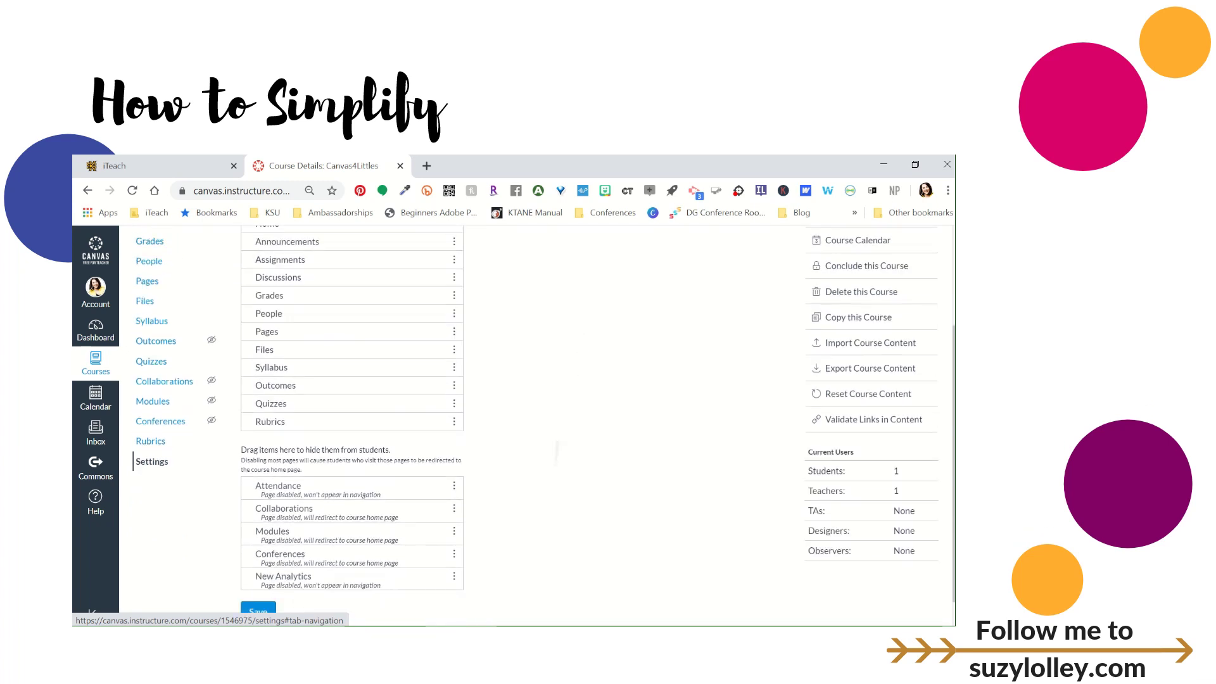
pyautogui.scroll(-1, 513, 411)
pyautogui.scroll(2, 513, 411)
pyautogui.scroll(-2, 513, 411)
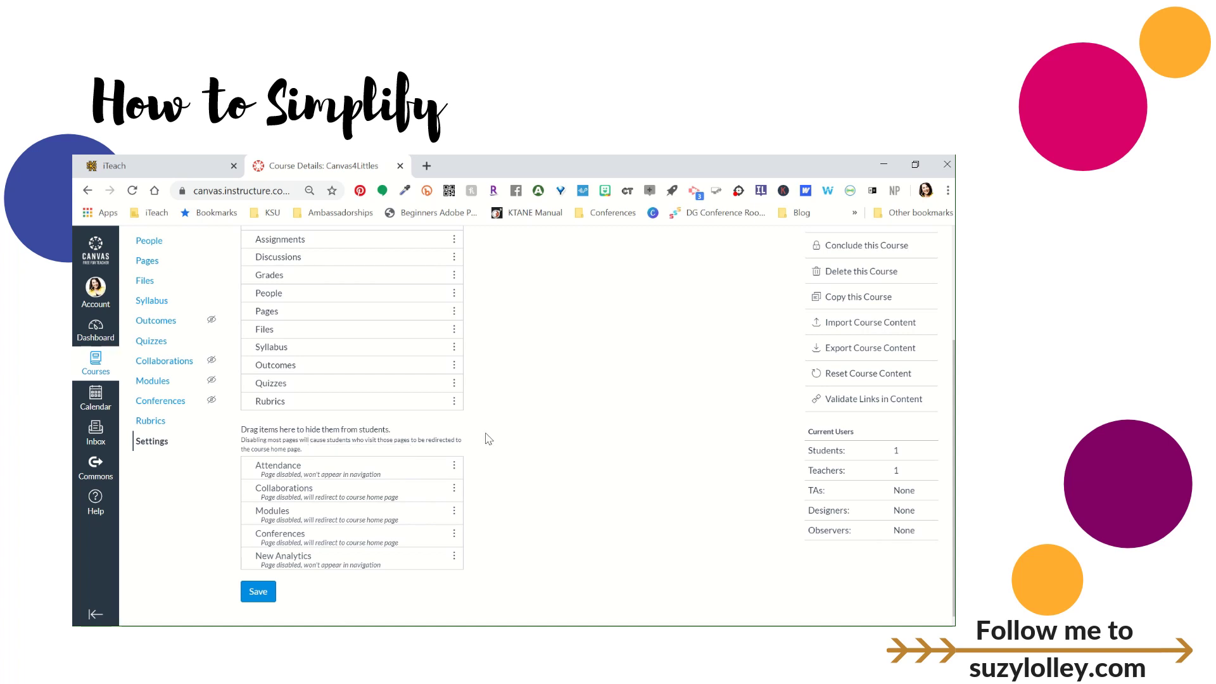
pyautogui.scroll(1, 488, 437)
pyautogui.scroll(-1, 488, 436)
# Hide Rubrics, Quizzes, Outcomes and Syllabus from students
pyautogui.moveTo(269, 398); pyautogui.dragTo(287, 472)
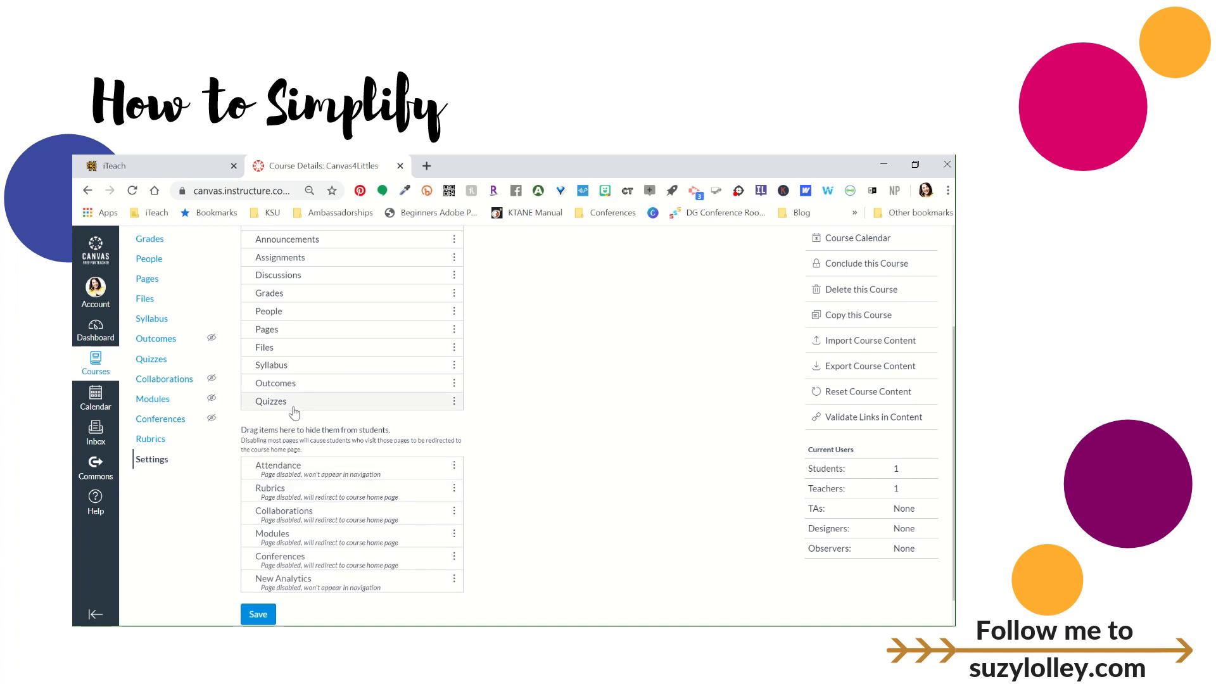
pyautogui.moveTo(295, 413); pyautogui.dragTo(297, 475)
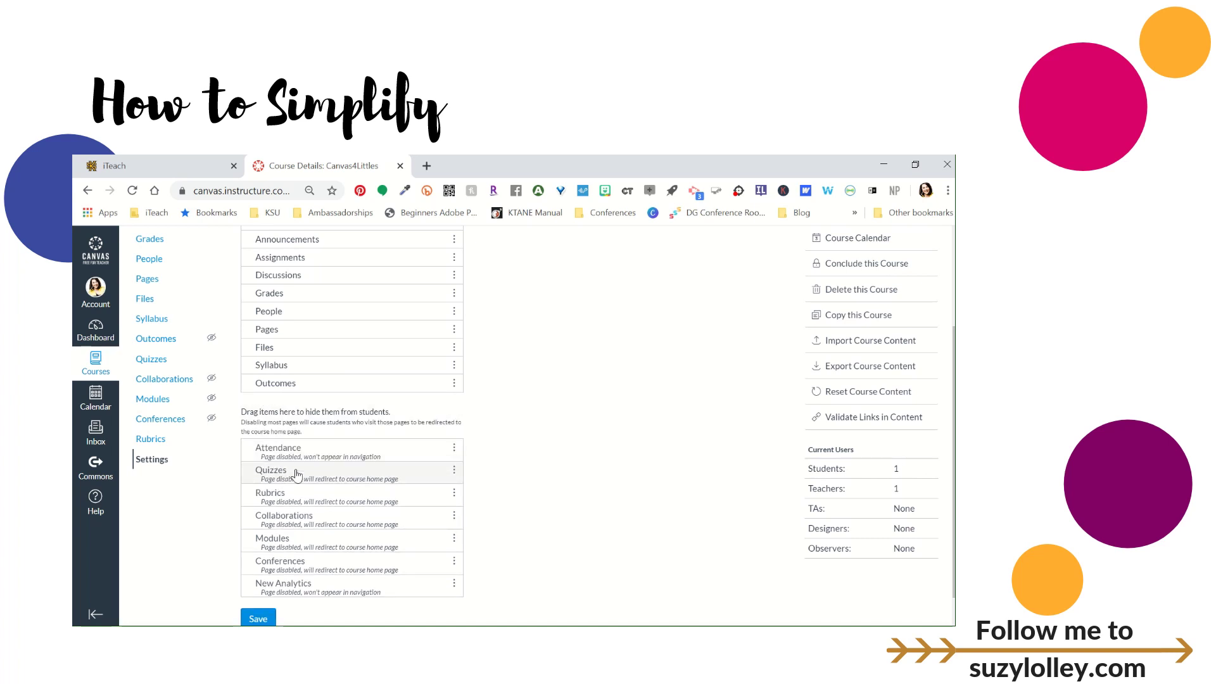
pyautogui.moveTo(294, 383); pyautogui.dragTo(293, 443)
pyautogui.moveTo(283, 371); pyautogui.dragTo(283, 436)
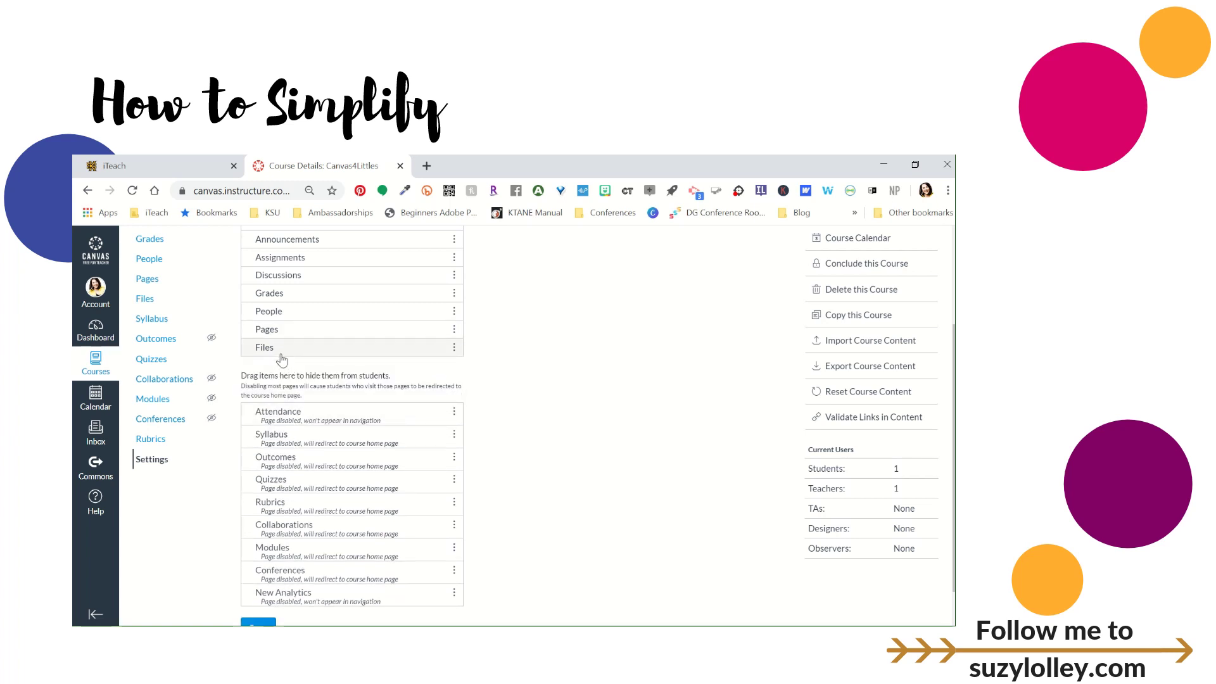
# Hide Files, Pages, People and Discussions, and move Modules into the visible list after Grades
pyautogui.moveTo(282, 354); pyautogui.dragTo(281, 402)
pyautogui.moveTo(285, 328); pyautogui.dragTo(285, 376)
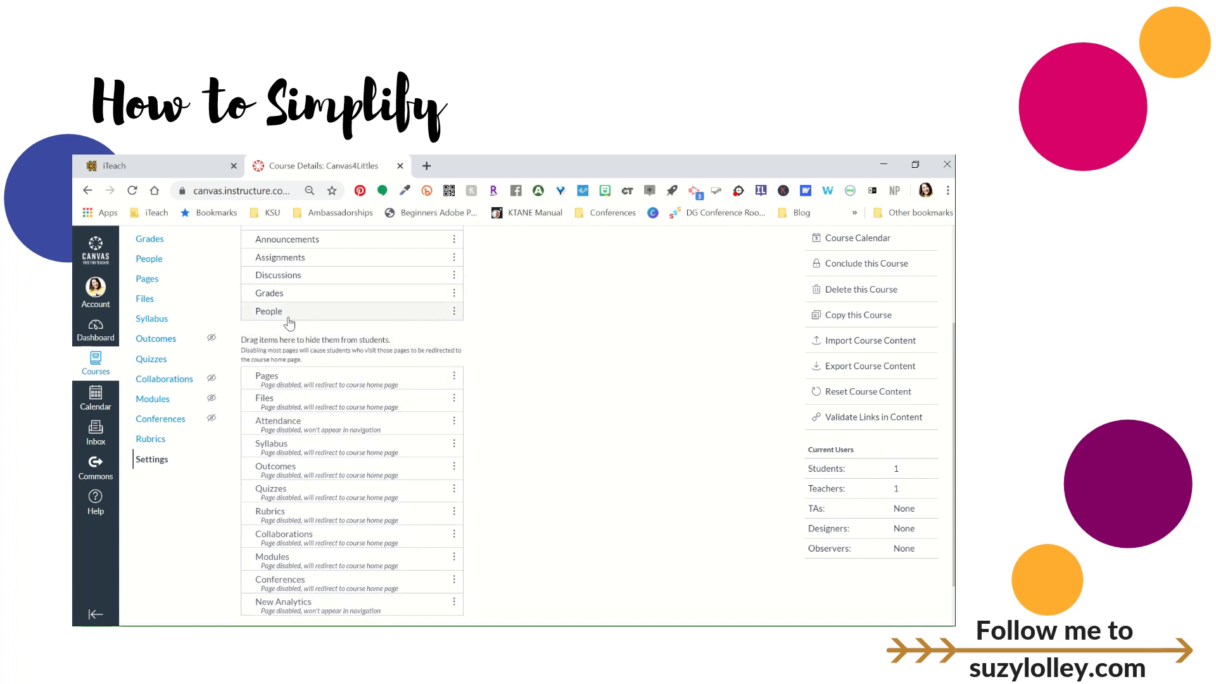
pyautogui.moveTo(290, 311); pyautogui.dragTo(290, 354)
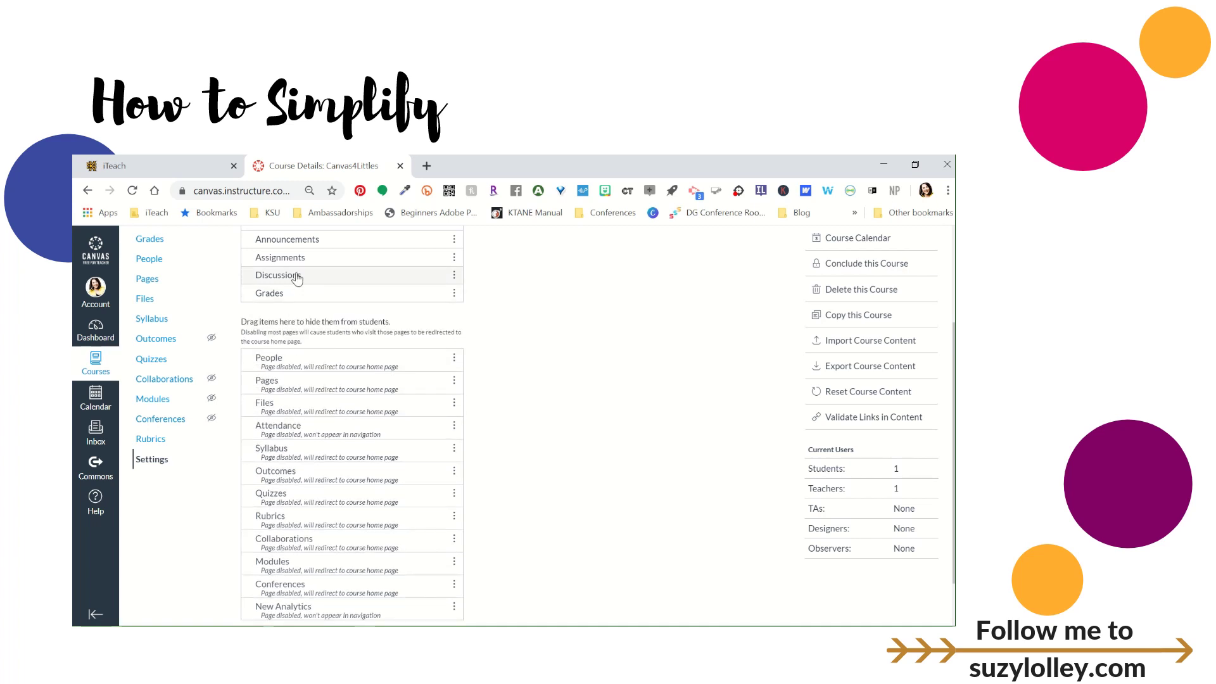
pyautogui.moveTo(297, 275); pyautogui.dragTo(296, 340)
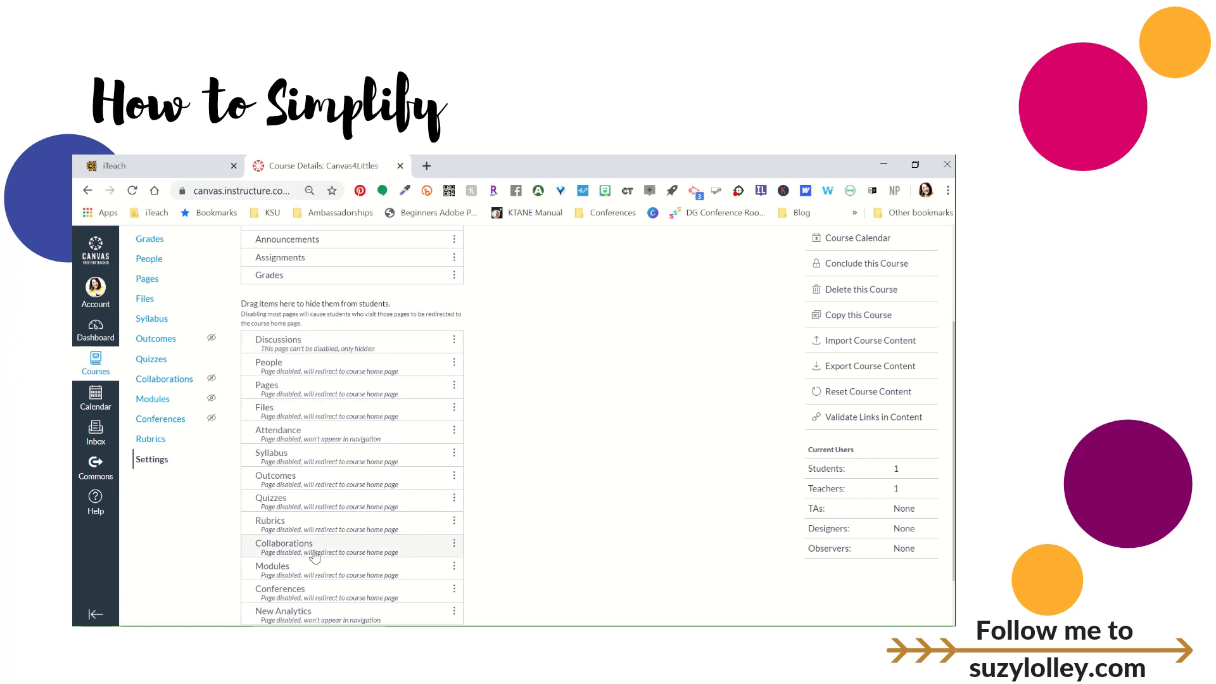
pyautogui.moveTo(303, 570); pyautogui.dragTo(310, 286)
# Move Assignments into the list hidden from students
pyautogui.scroll(2, 310, 286)
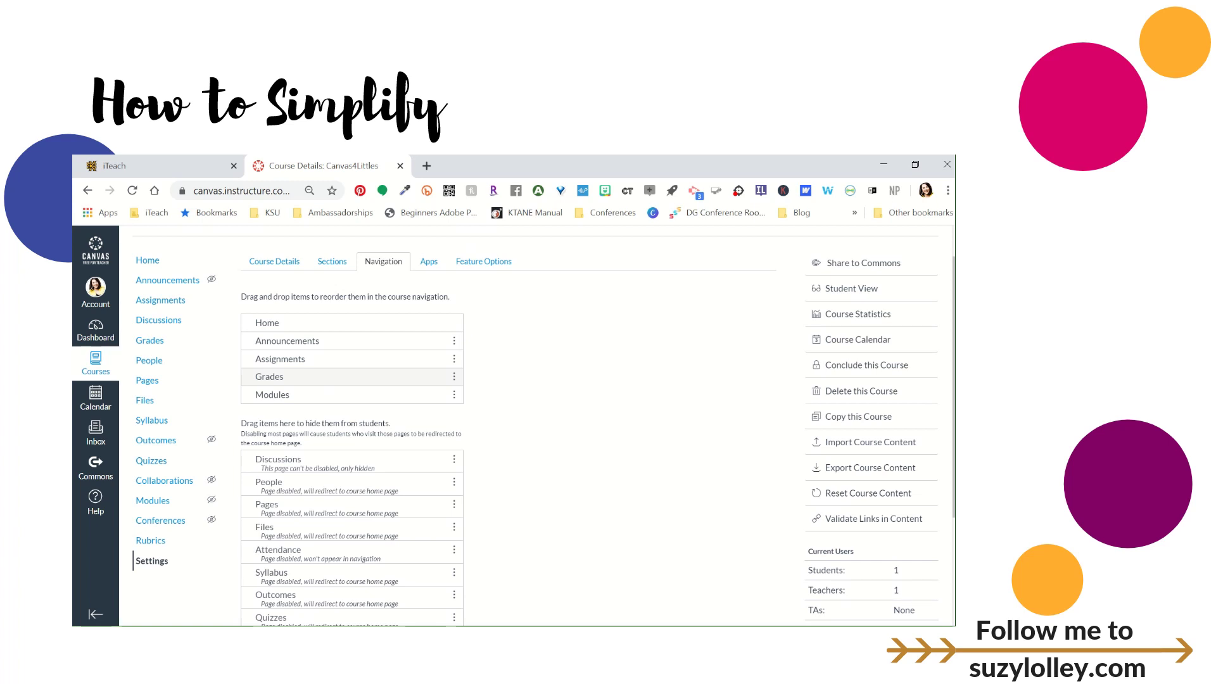
pyautogui.scroll(2, 360, 378)
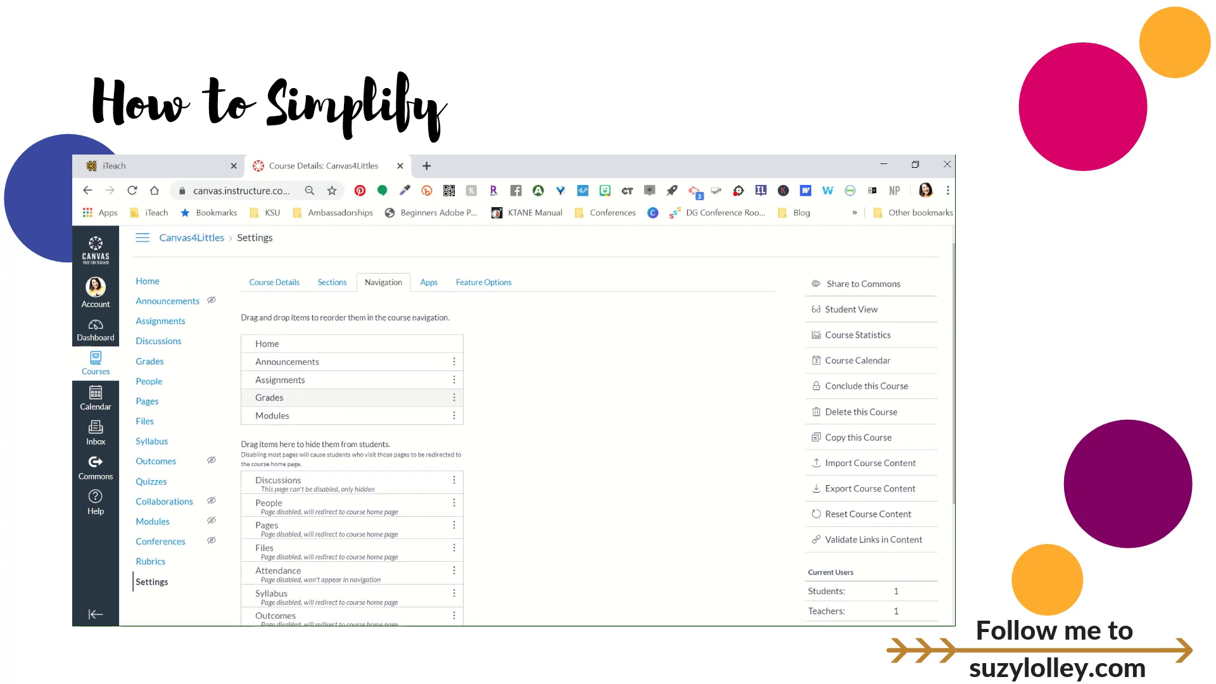
pyautogui.moveTo(360, 379); pyautogui.dragTo(308, 535)
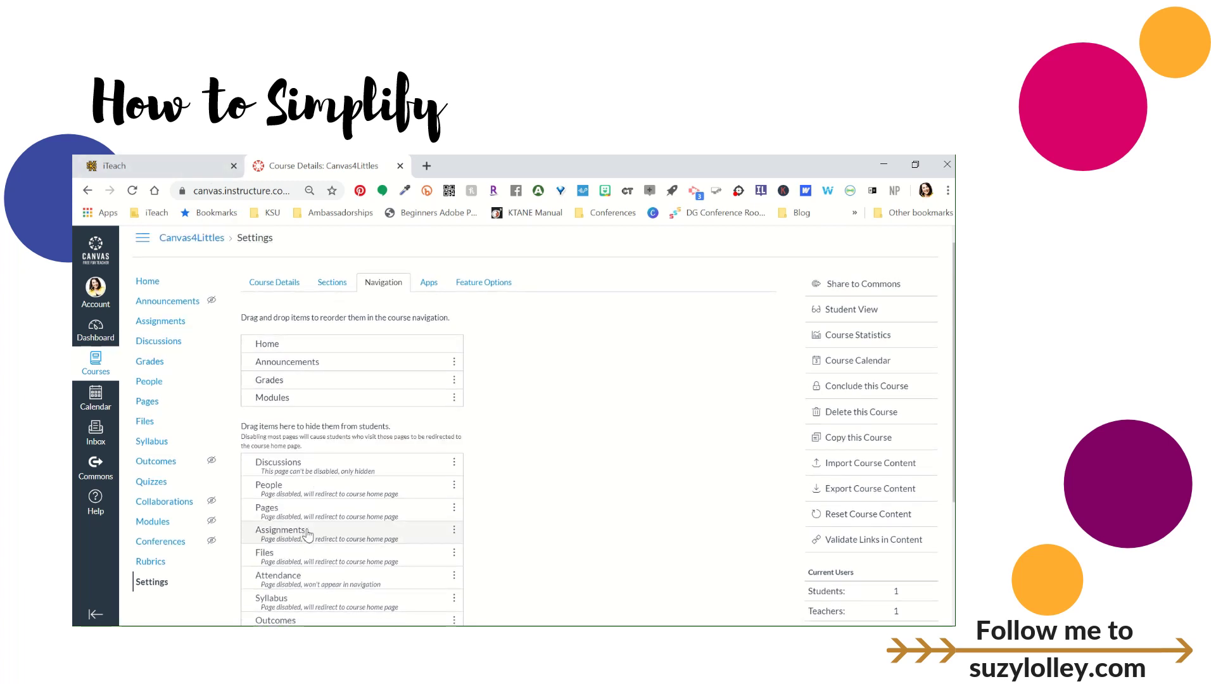
# Save the navigation, leaving only Home, Announcements, Grades and Modules visible
pyautogui.scroll(-3, 308, 535)
pyautogui.scroll(2, 308, 535)
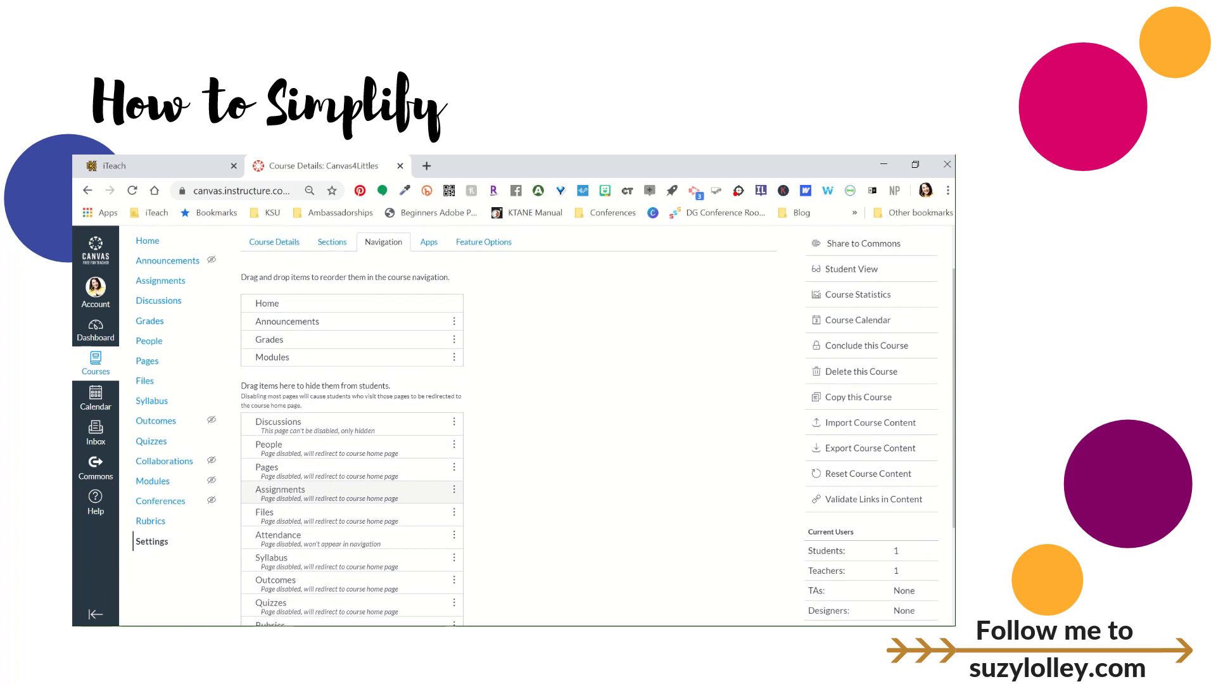
pyautogui.scroll(-2, 351, 424)
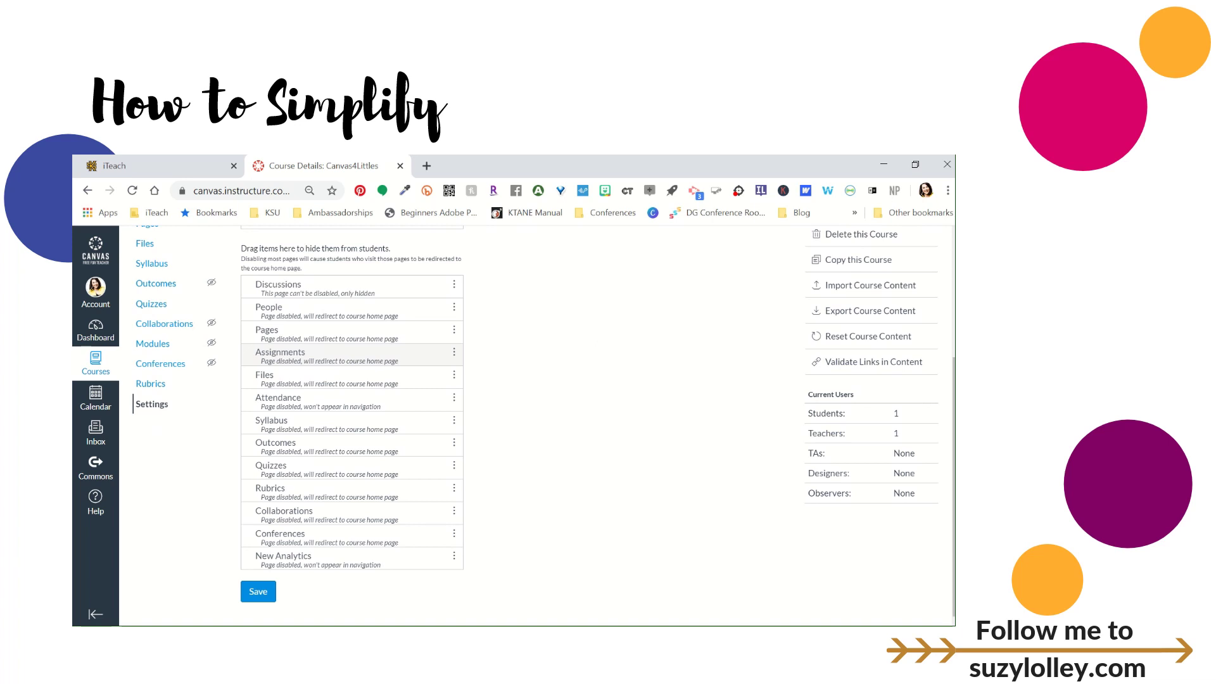
pyautogui.click(258, 591)
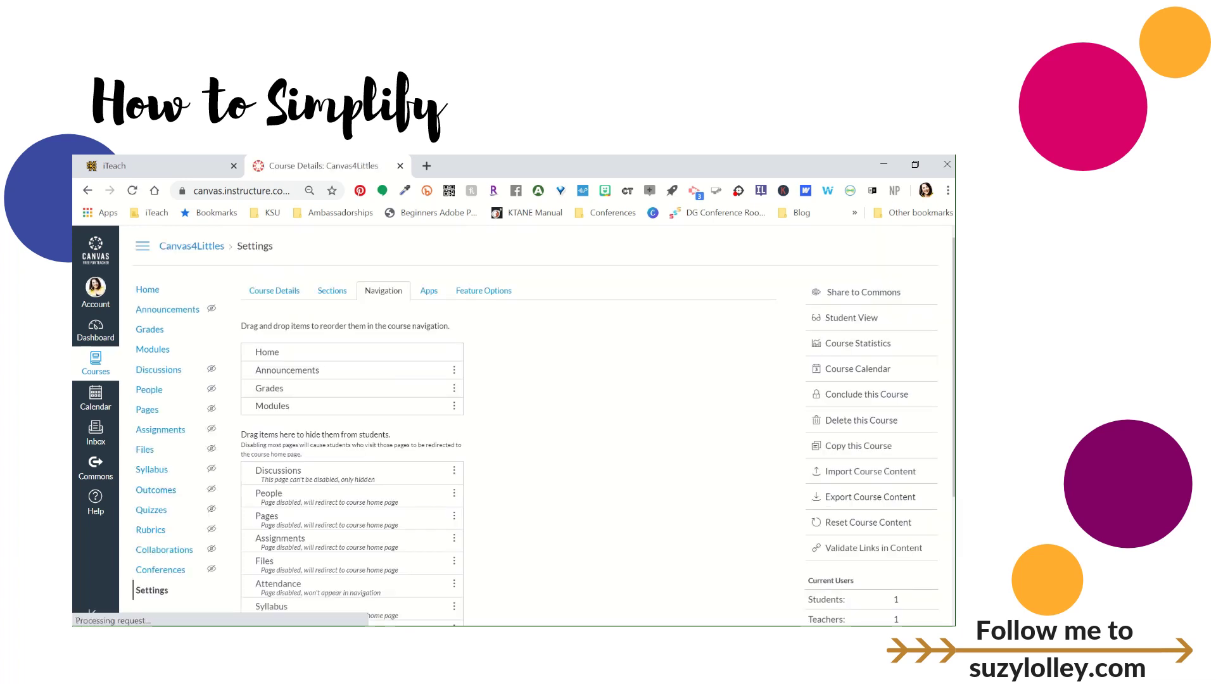
pyautogui.scroll(-1, 544, 432)
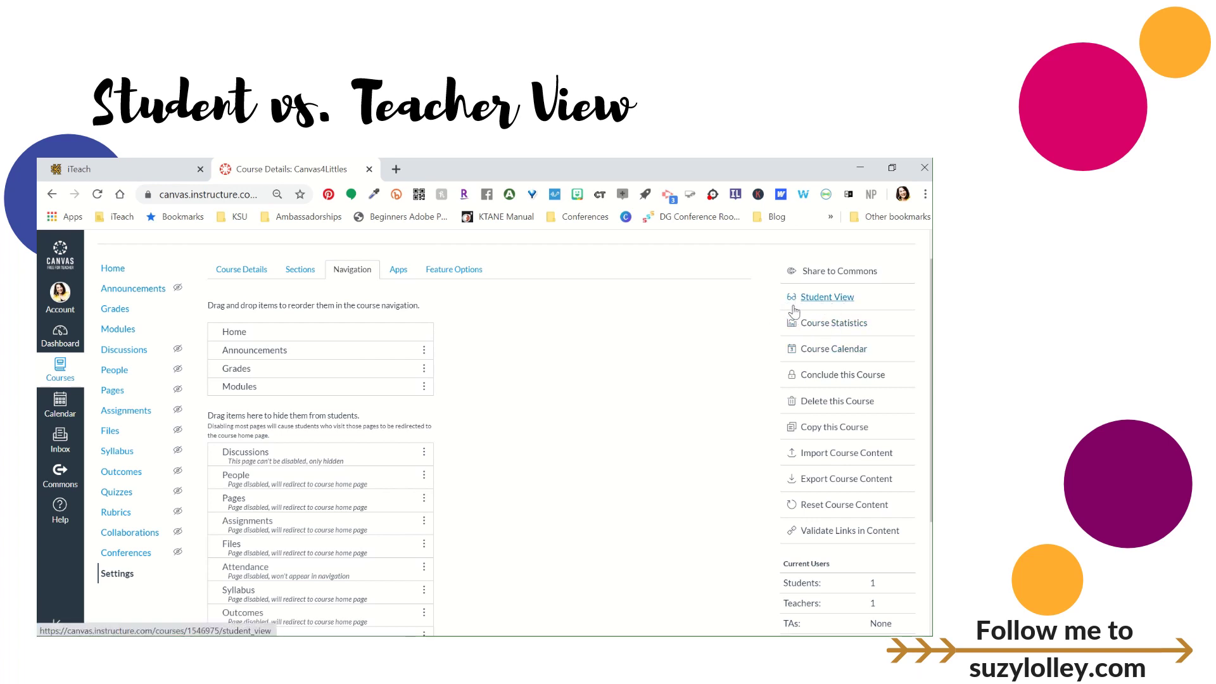
# Enter Student View and dismiss the student welcome tips and Help panel
pyautogui.click(827, 297)
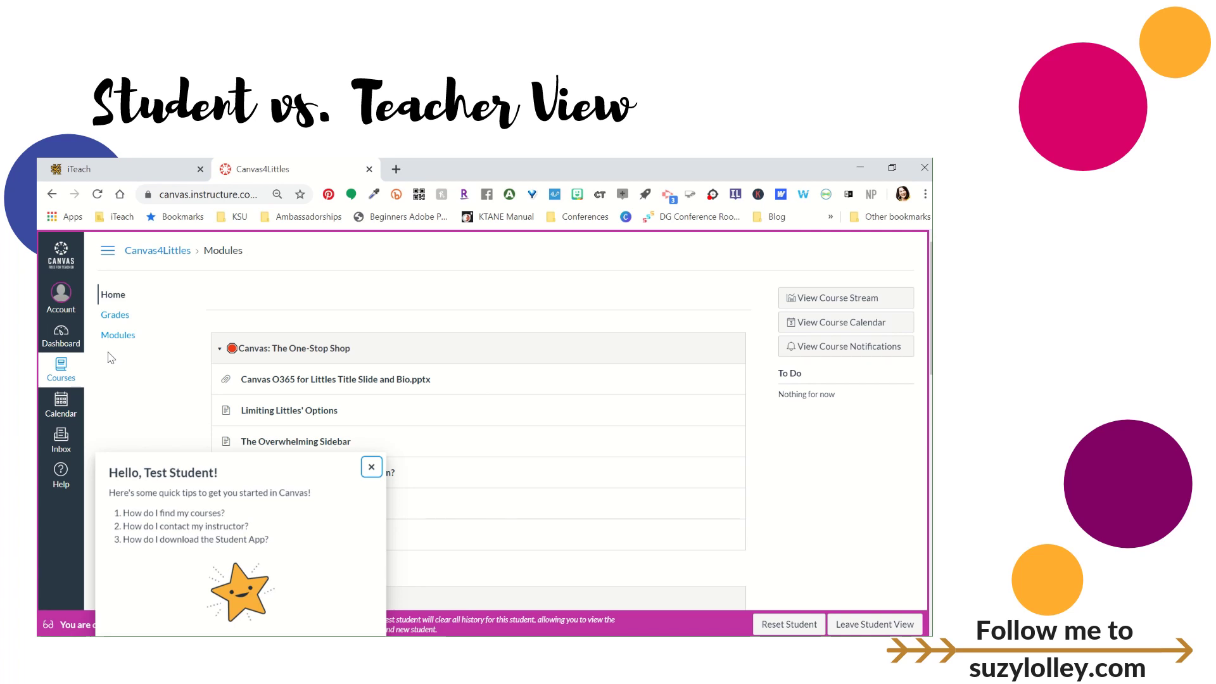
pyautogui.click(371, 467)
pyautogui.press('Escape')
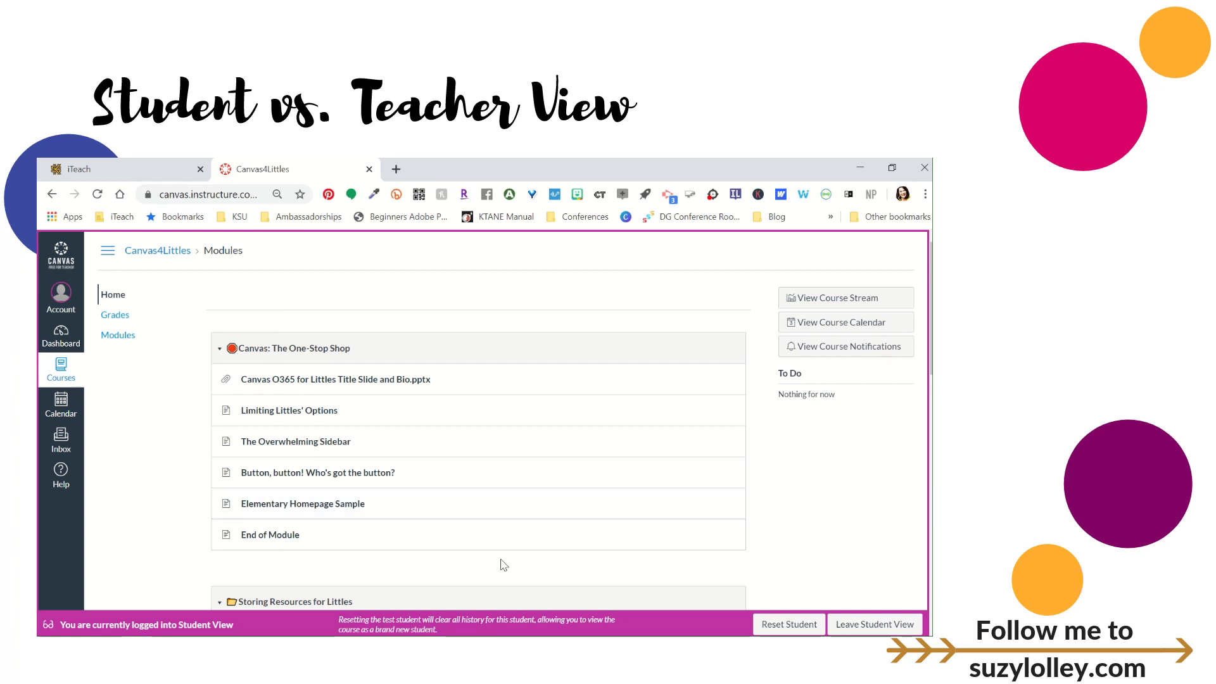
# Leave Student View to return to the teacher's course Modules page
pyautogui.click(866, 625)
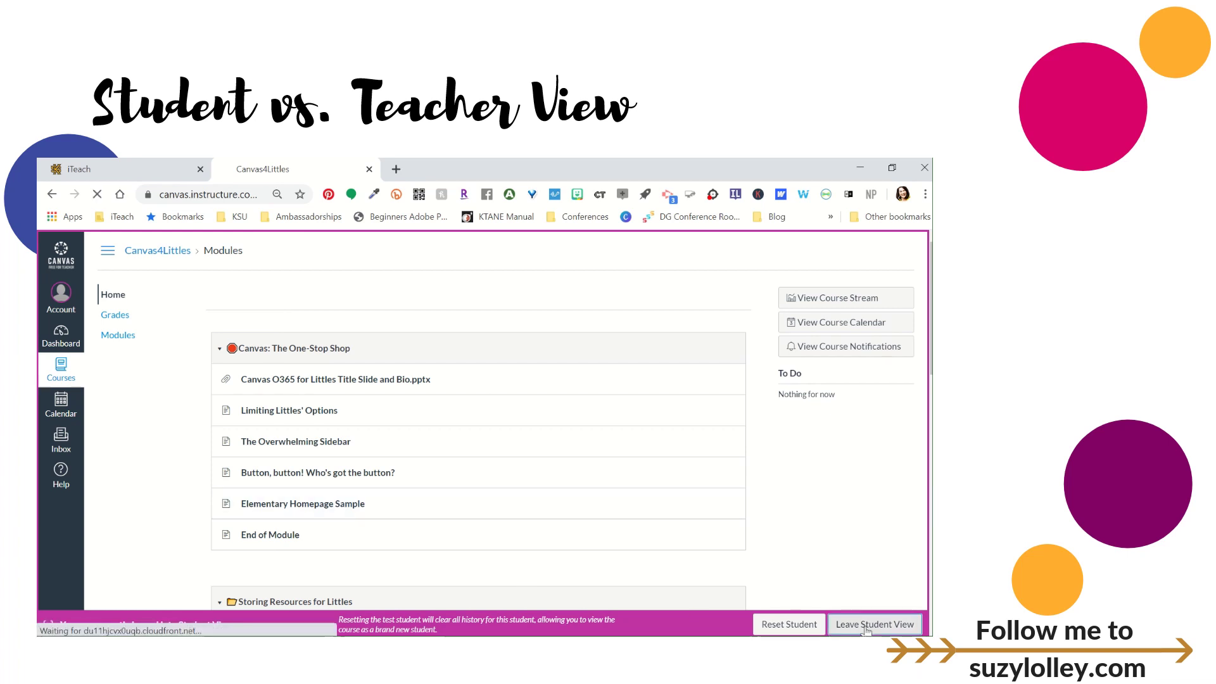